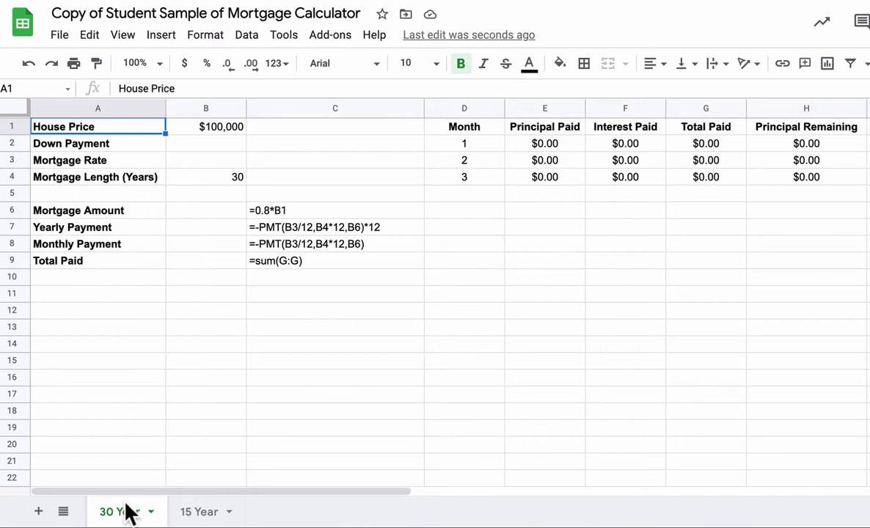
Enter a down payment of 20% in cell B2 of the 30 Year sheet.
click(197, 513)
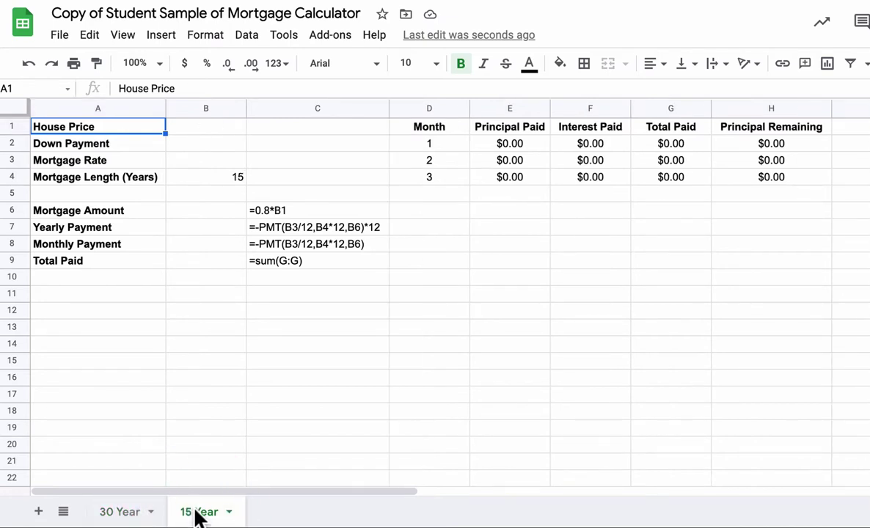
click(121, 512)
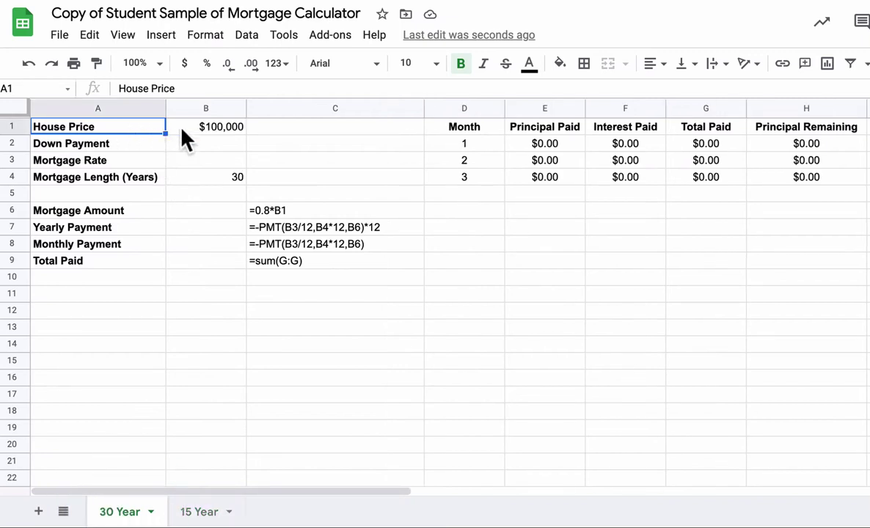
click(199, 126)
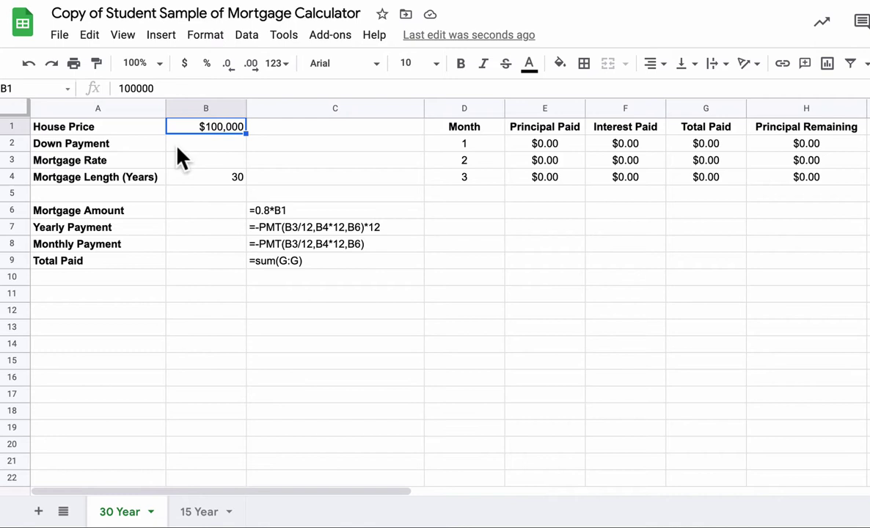
click(133, 144)
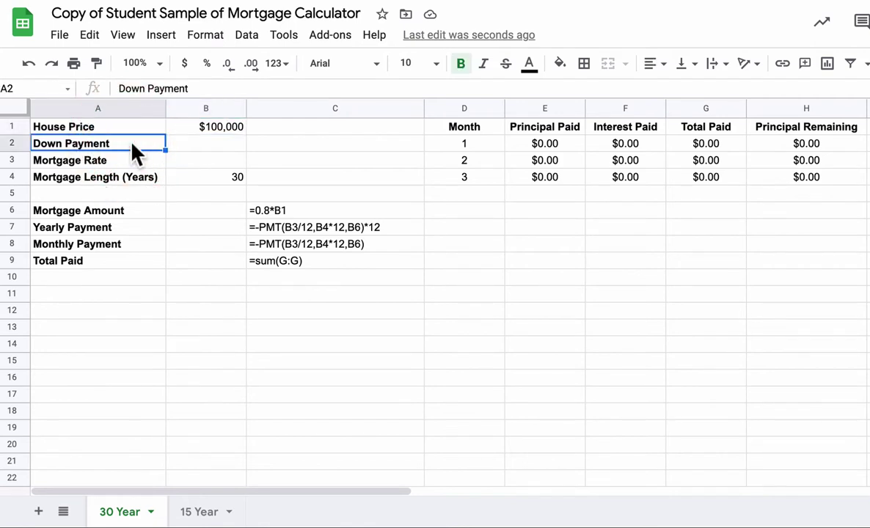
click(227, 145)
text(20%)
key(Return)
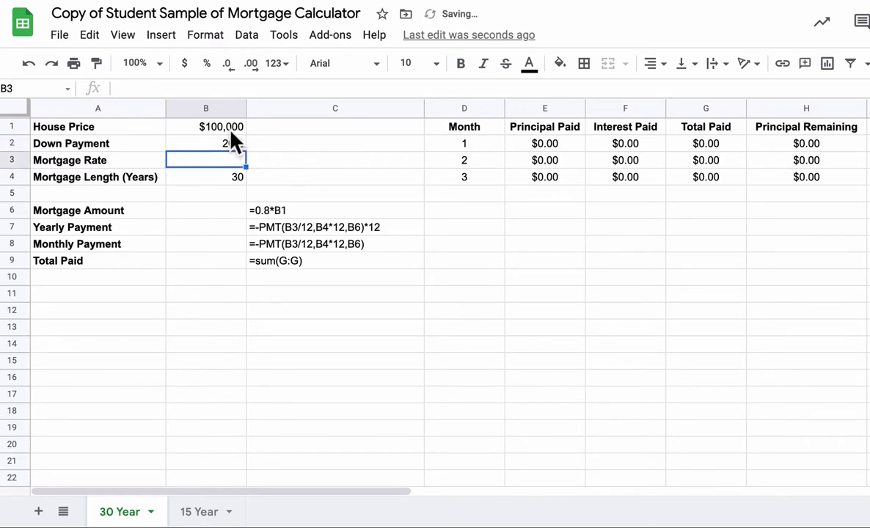
Enter a mortgage rate of 3.08% in cell B3.
click(230, 132)
click(229, 143)
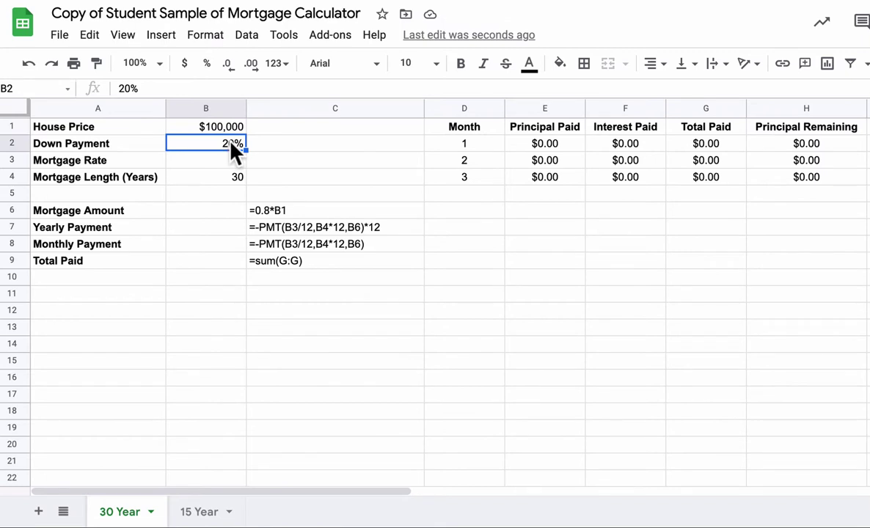
click(229, 160)
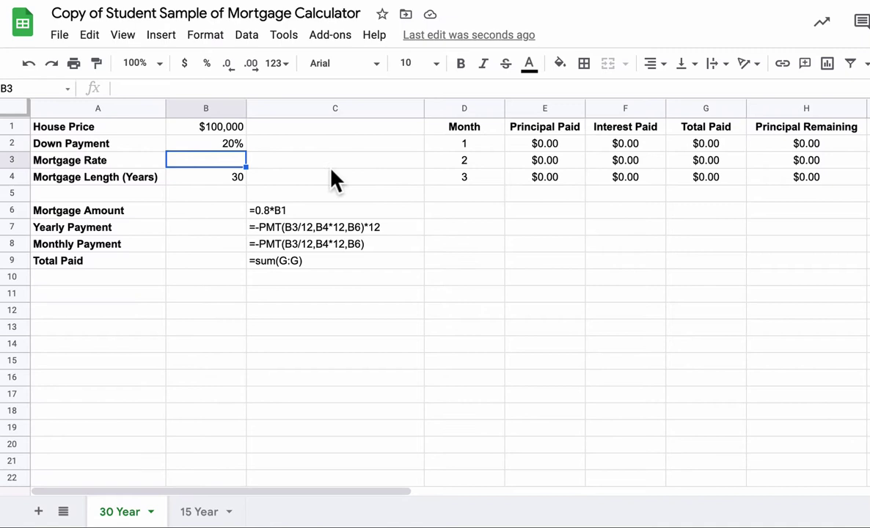
text(3.08)
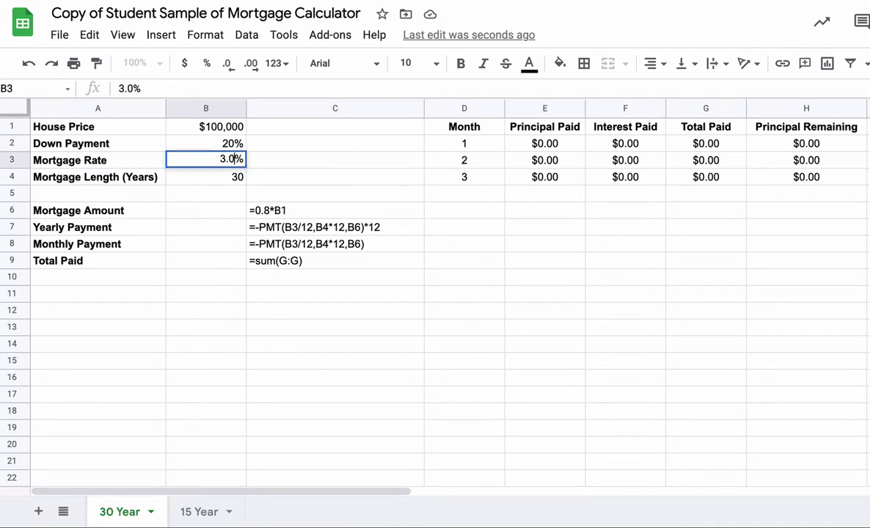
key(Return)
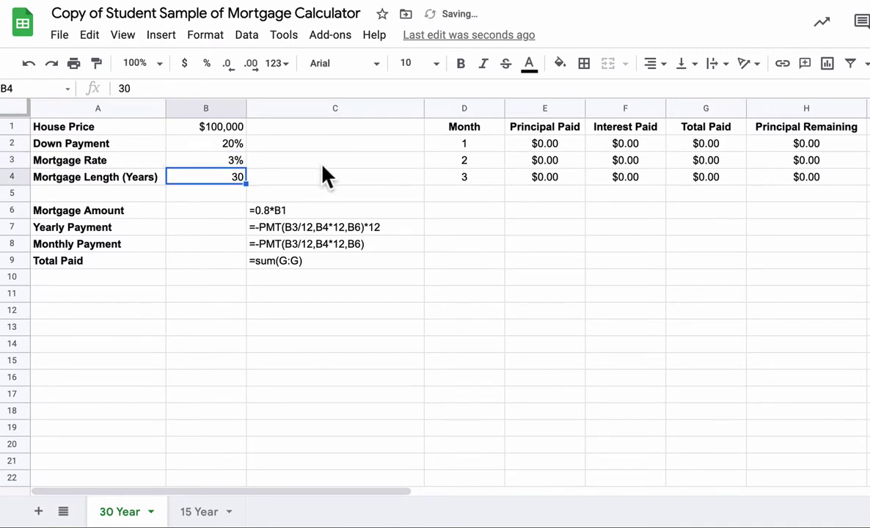
click(209, 163)
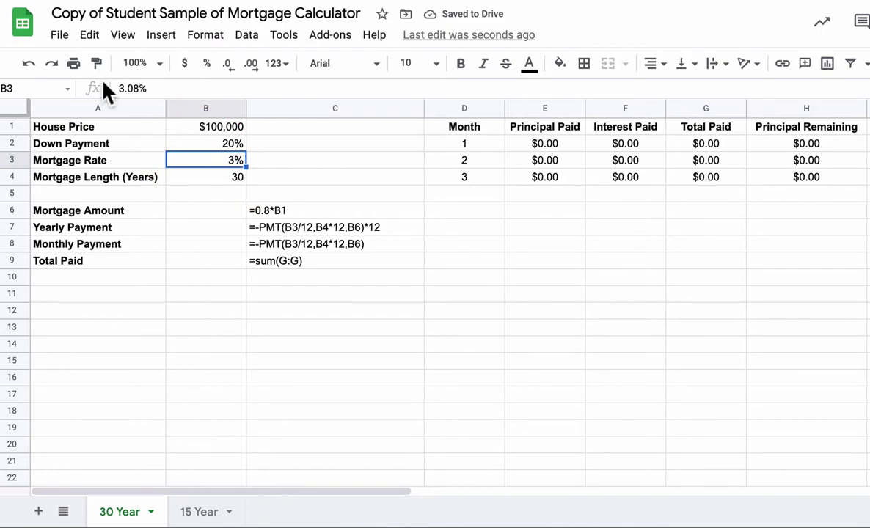
Copy the sample formula from C6 into B6 as the live formula =0.8*B1 without its leading apostrophe, rejecting the suggested autofill.
click(223, 210)
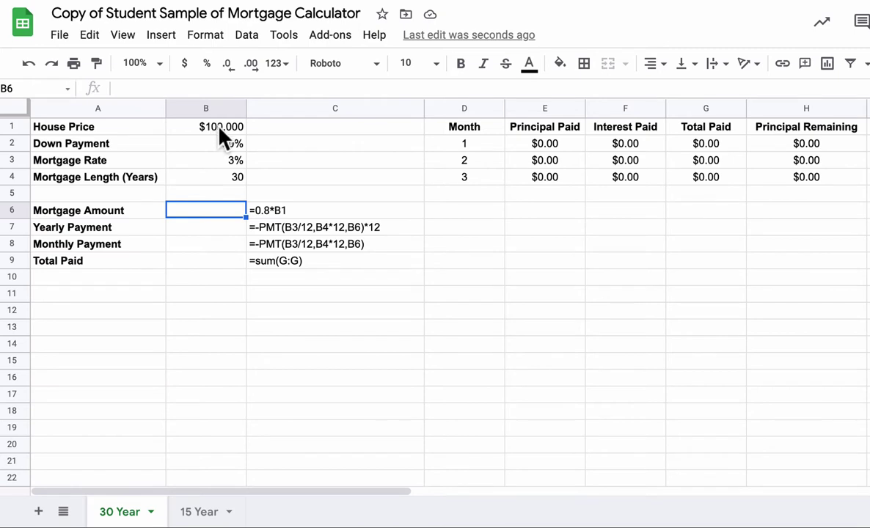
click(268, 212)
key(ctrl+c)
click(227, 215)
key(ctrl+v)
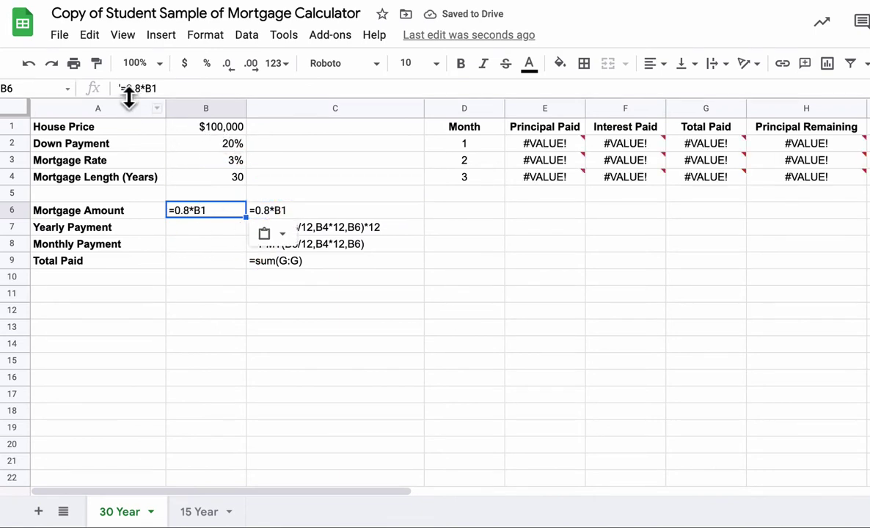
click(121, 89)
key(shift+Left)
key(BackSpace)
key(Return)
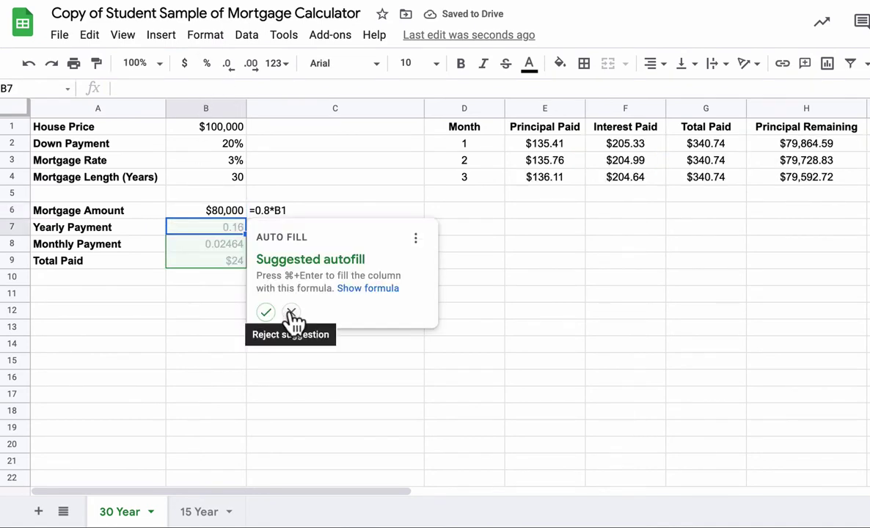
click(291, 312)
click(205, 212)
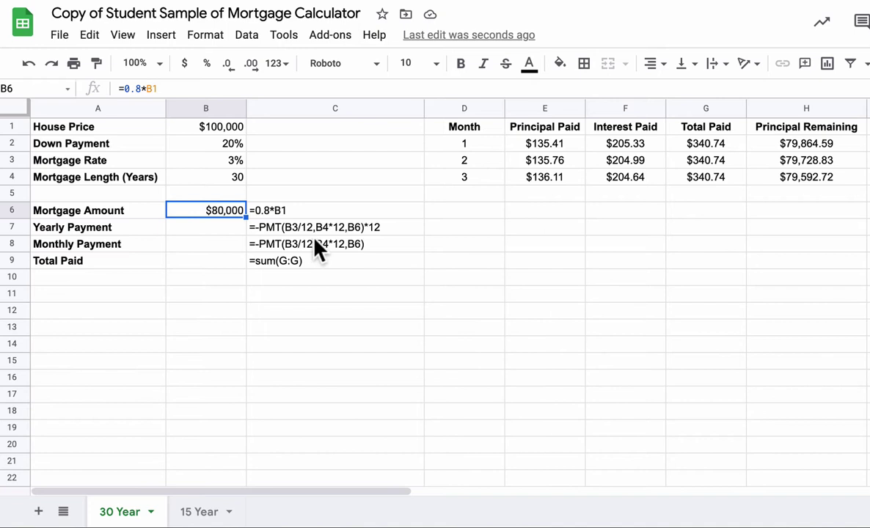
Copy the yearly payment formula from C7 into B7 and remove its apostrophe so it reads =-PMT(B3/12,B4*12,B6)*12.
click(217, 176)
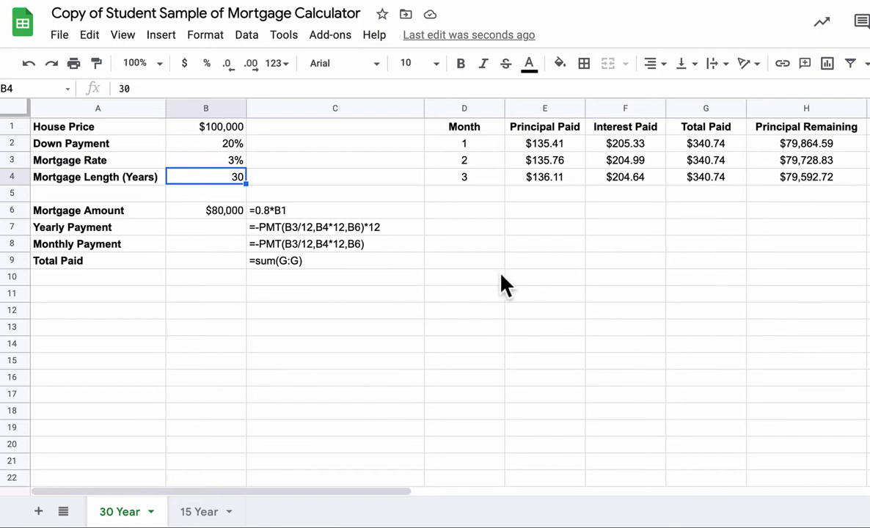
click(195, 229)
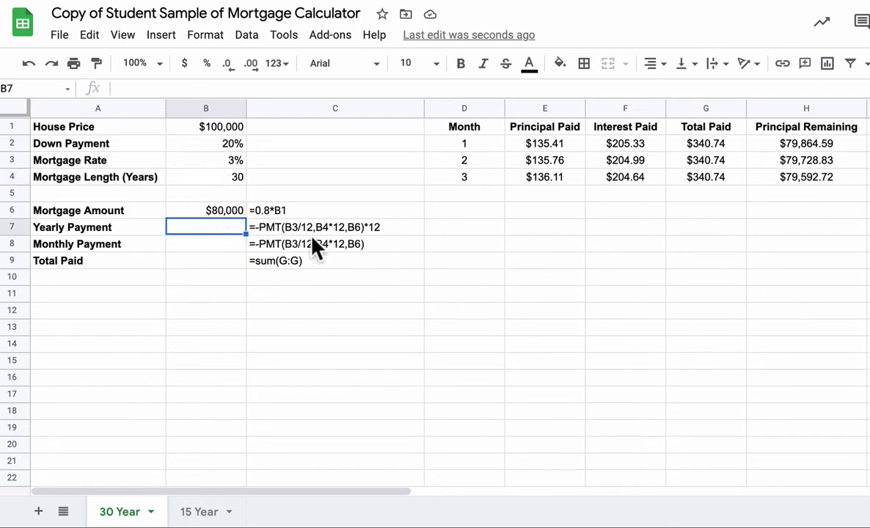
click(255, 229)
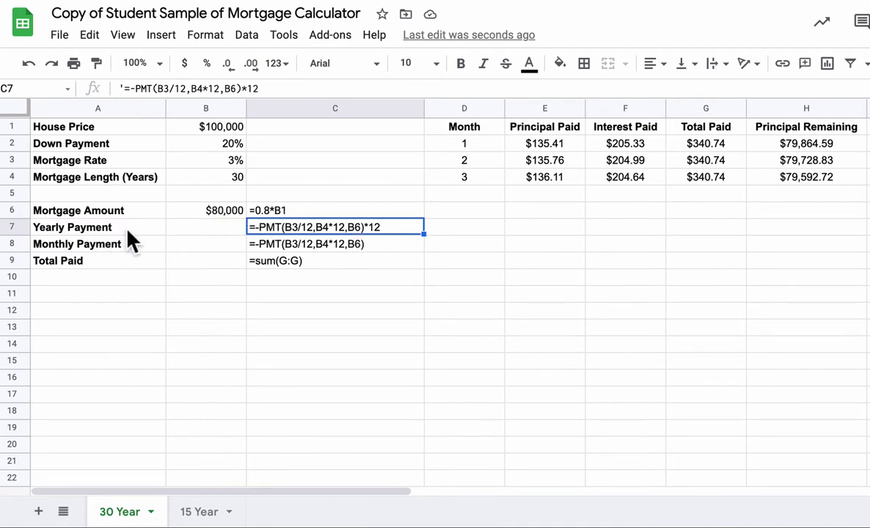
key(ctrl+c)
click(202, 227)
key(ctrl+v)
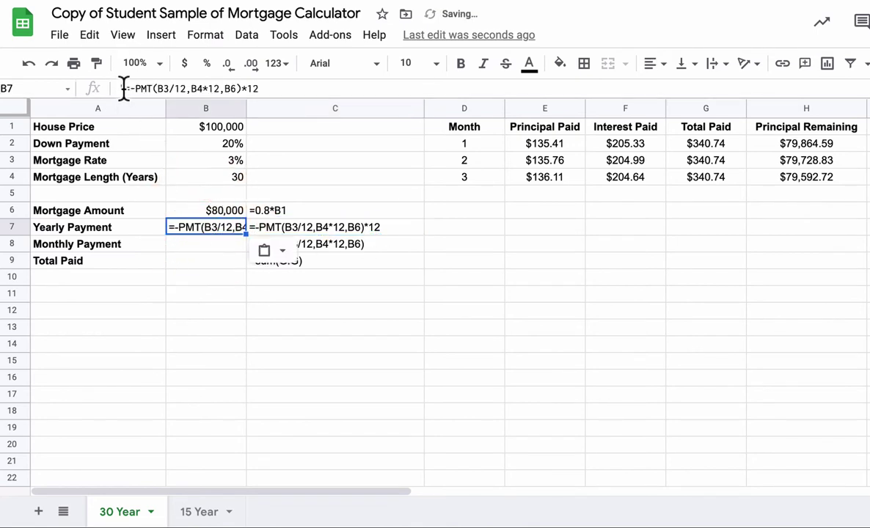
click(126, 89)
key(BackSpace)
key(Return)
click(188, 228)
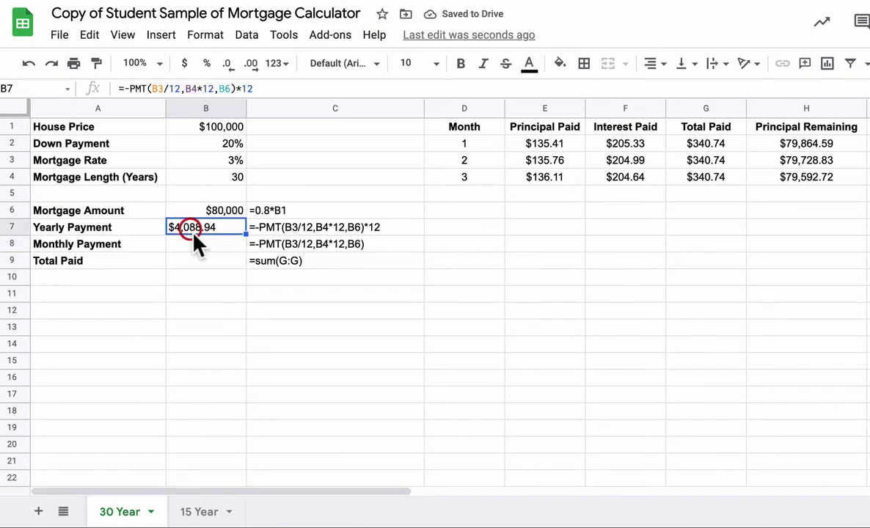
Align all of column B to the right.
click(197, 109)
click(652, 64)
click(689, 90)
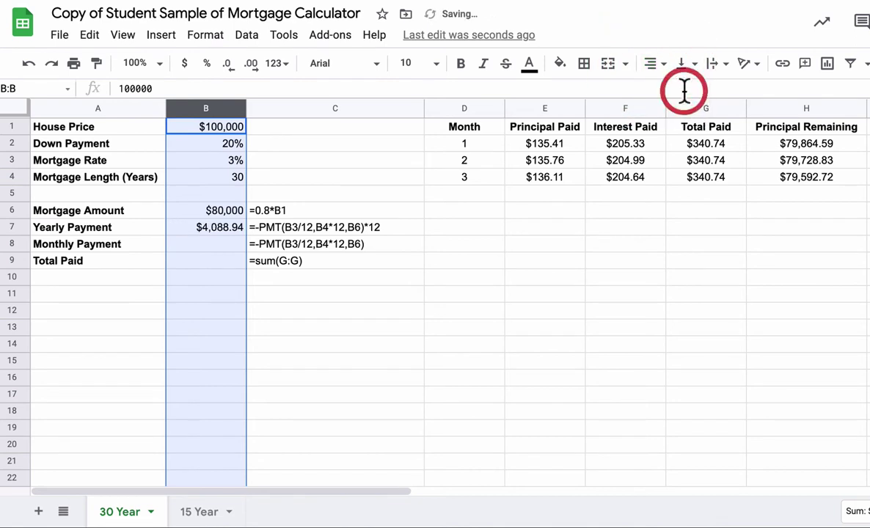
Copy the monthly payment formula from C8 into B8 and remove its apostrophe so it reads =-PMT(B3/12,B4*12,B6).
click(206, 246)
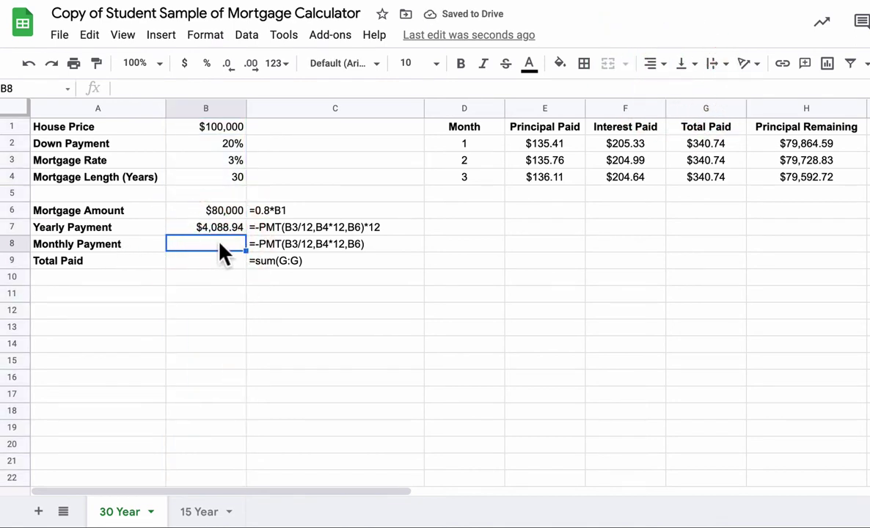
click(260, 244)
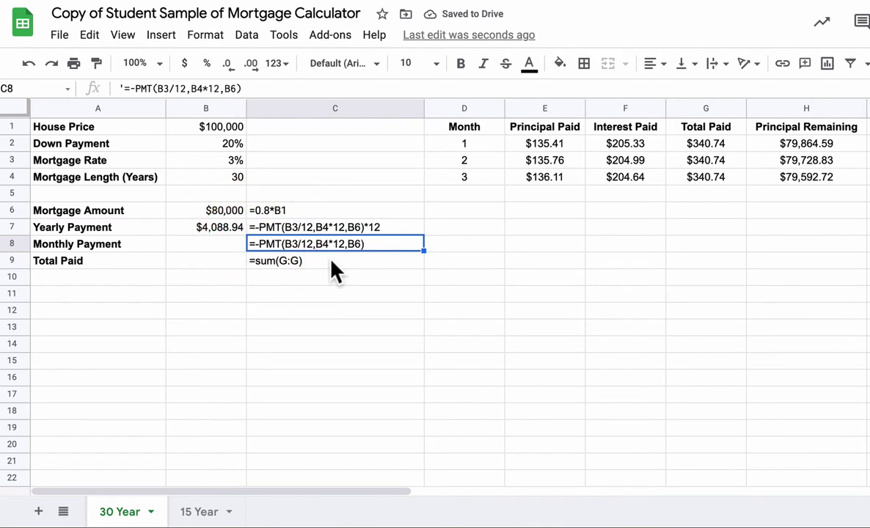
key(ctrl+c)
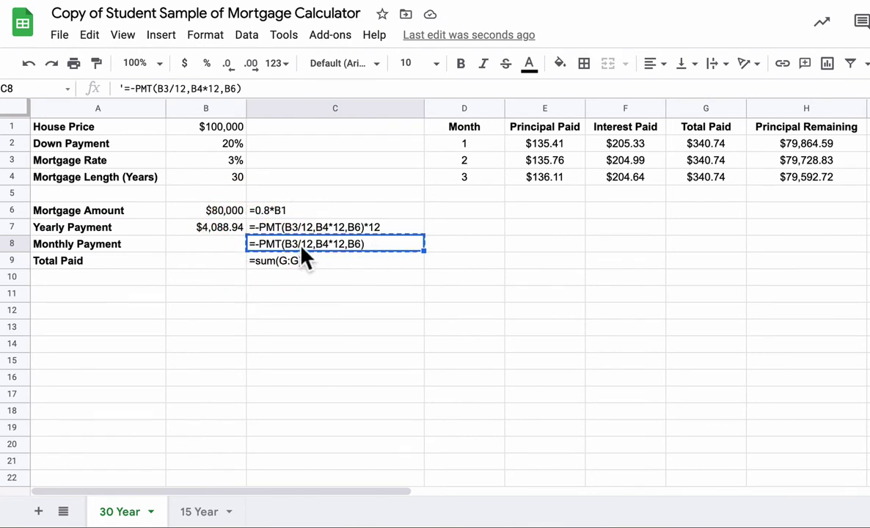
click(227, 244)
key(ctrl+v)
click(123, 88)
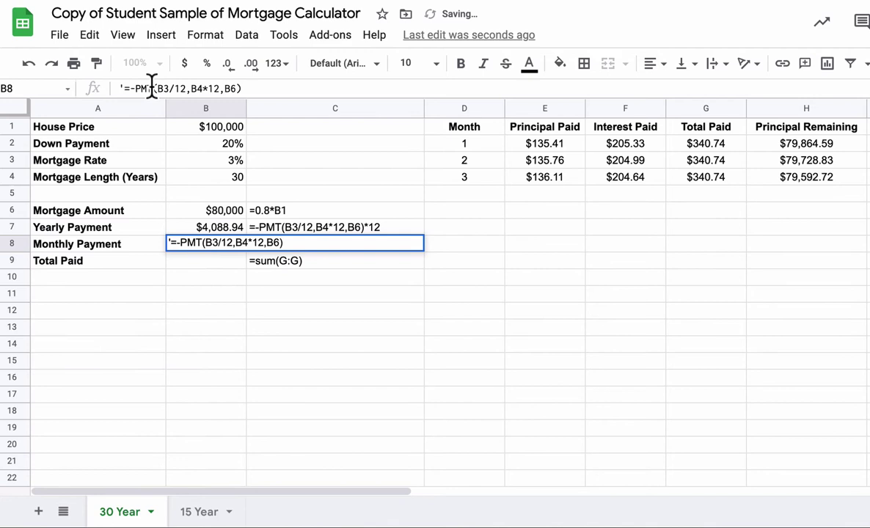
key(BackSpace)
key(Return)
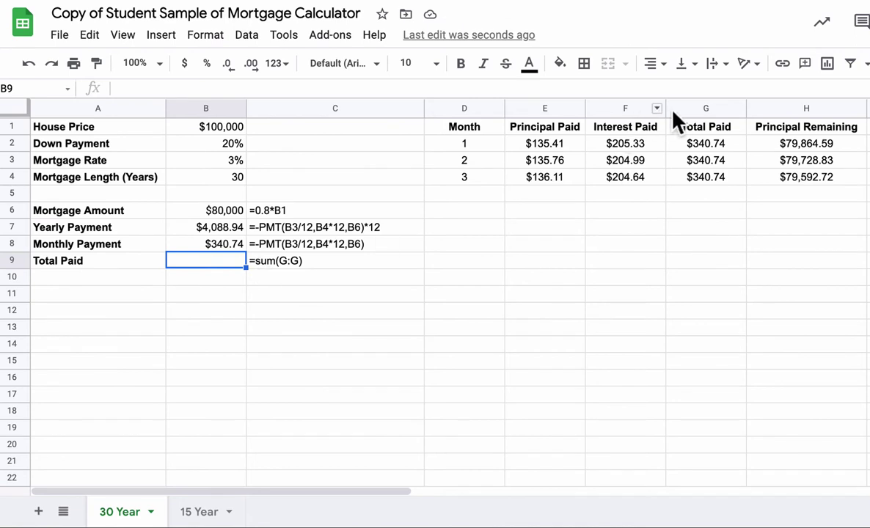
Copy the total paid formula from C9 into B9 and remove its apostrophe so it reads =sum(G:G).
click(693, 108)
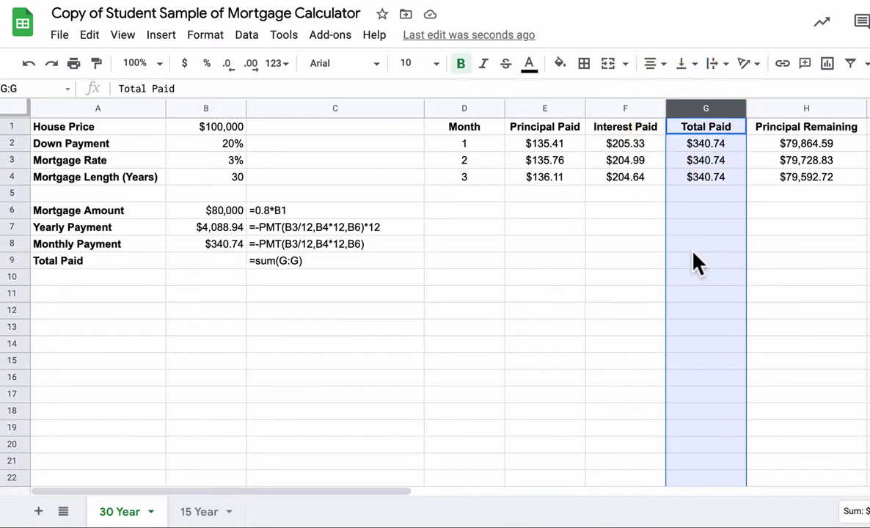
click(202, 211)
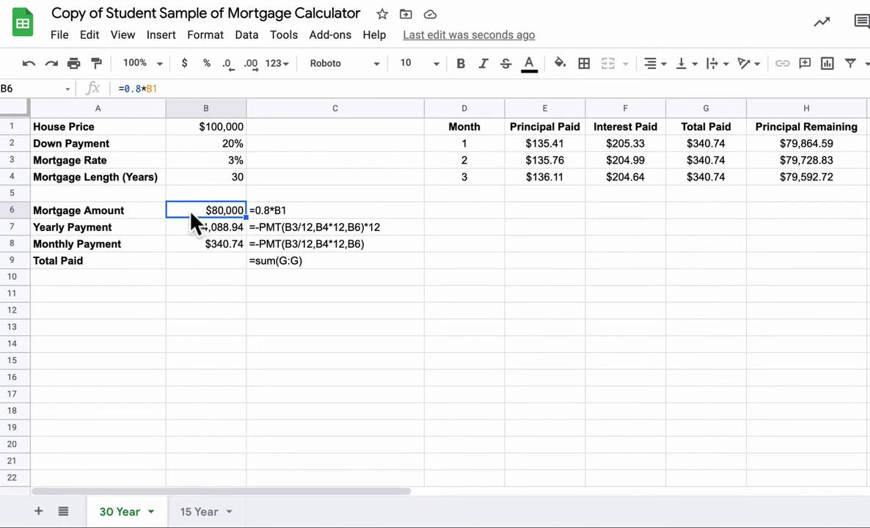
click(277, 260)
key(ctrl+c)
click(187, 262)
key(ctrl+v)
click(130, 89)
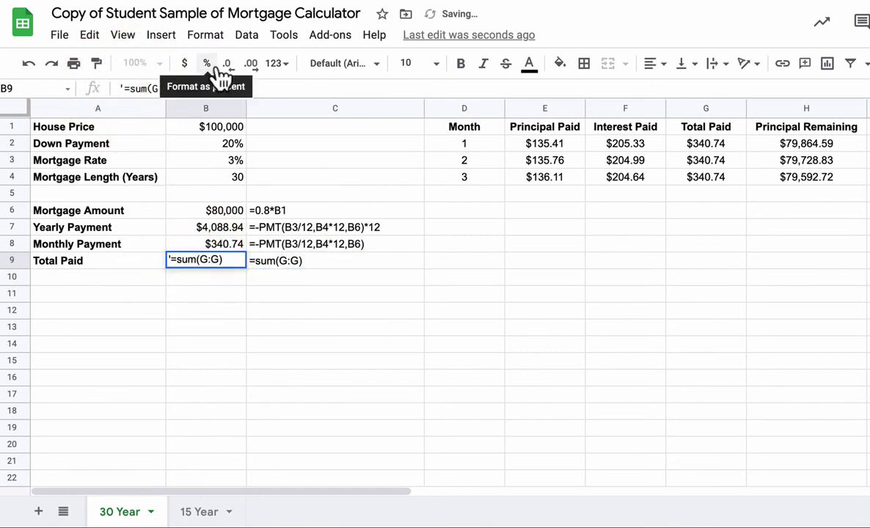
key(BackSpace)
key(Return)
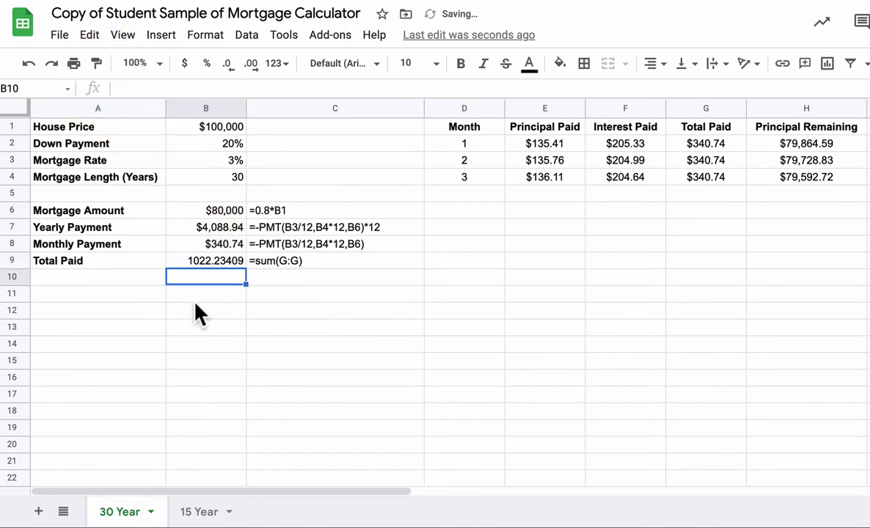
Format the Total Paid value in B9 as Currency (rounded).
click(199, 262)
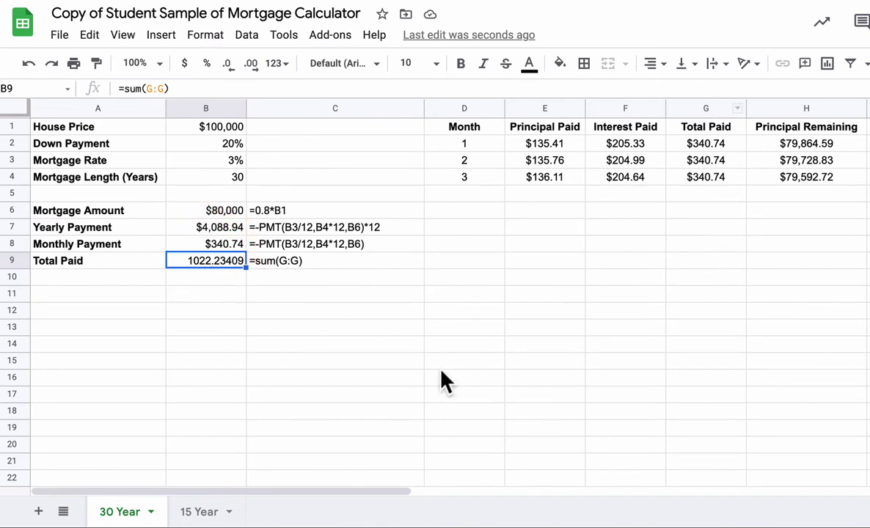
click(213, 36)
mouse_move(230, 105)
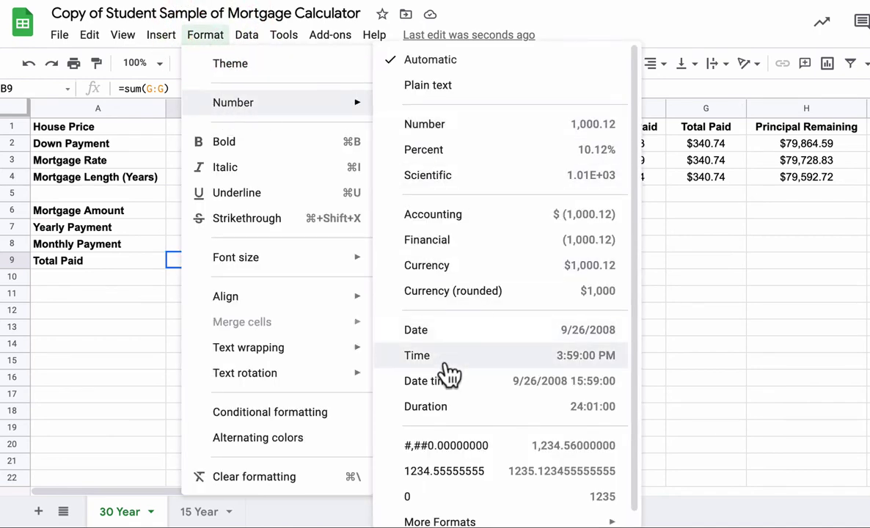
click(443, 291)
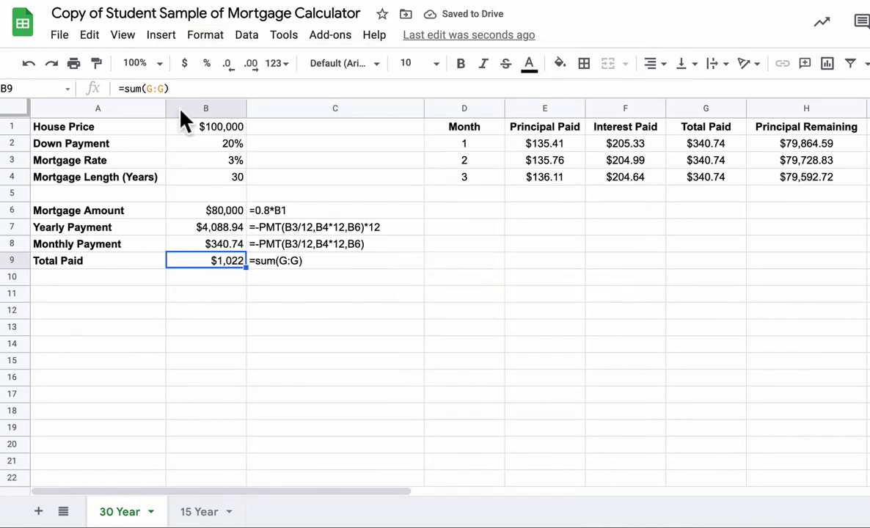
Examine the month 1 formulas for Principal Paid, Interest Paid and Total Paid in row 2.
click(546, 147)
click(612, 145)
click(568, 144)
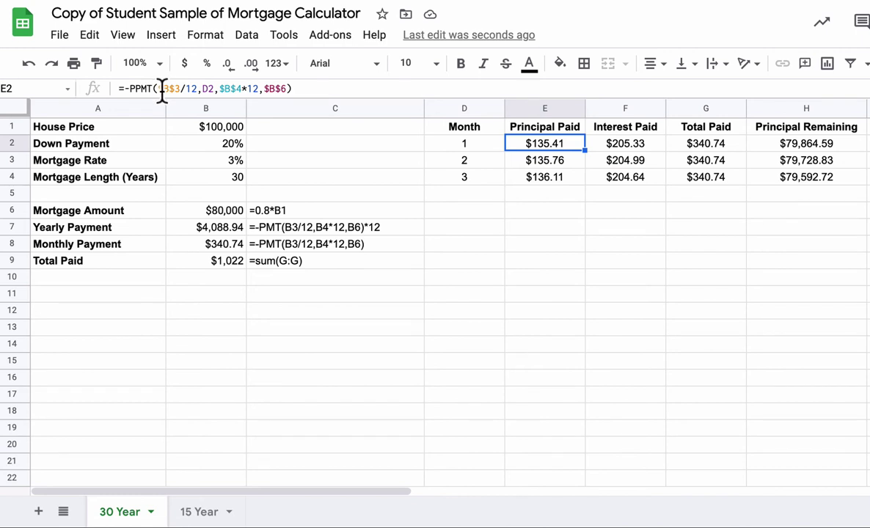
click(616, 145)
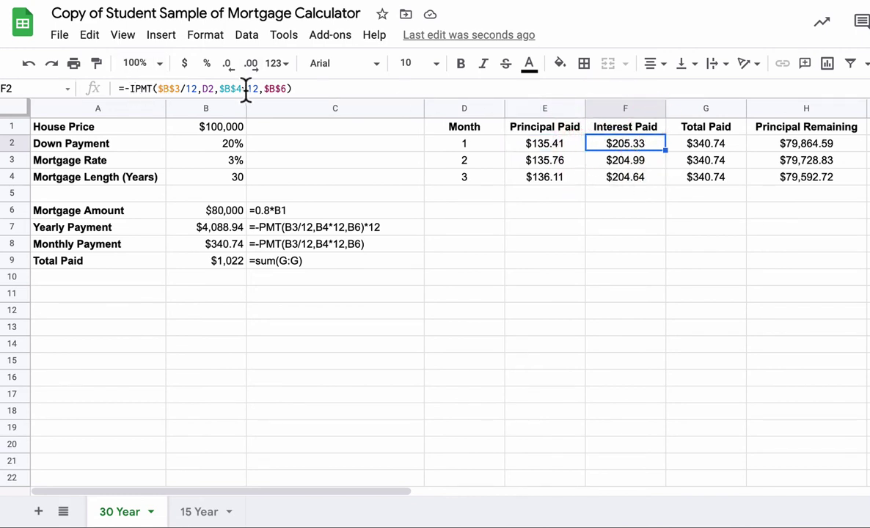
click(682, 145)
click(559, 146)
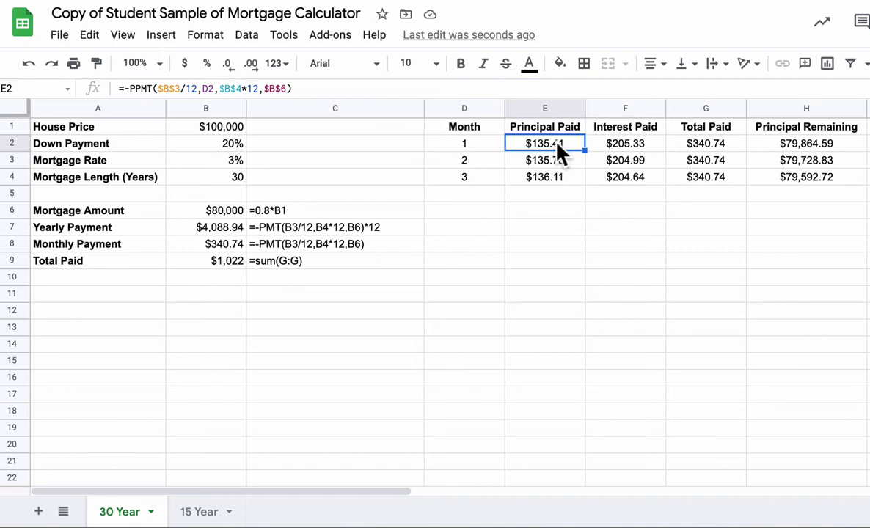
Examine the Principal Paid, Interest Paid, Total Paid and Principal Remaining formulas for month 1, and compare the principal columns in months 2 and 3.
click(625, 147)
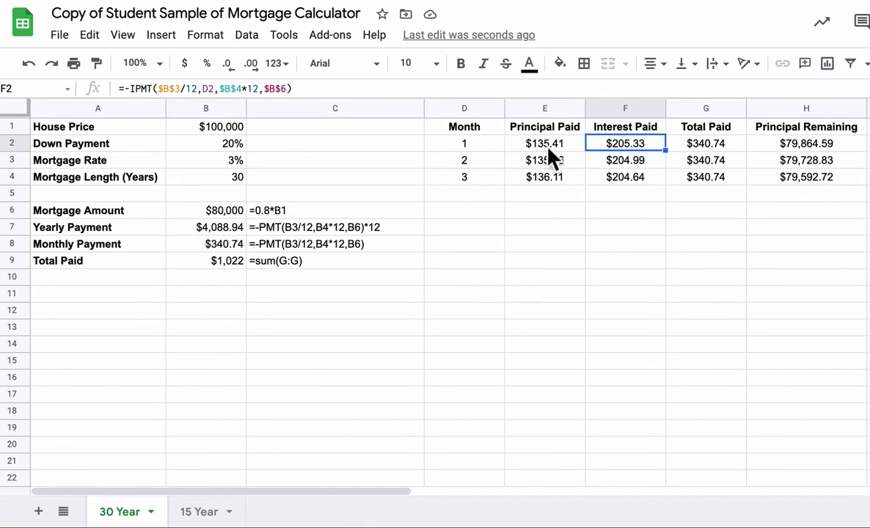
click(550, 147)
click(618, 148)
click(690, 150)
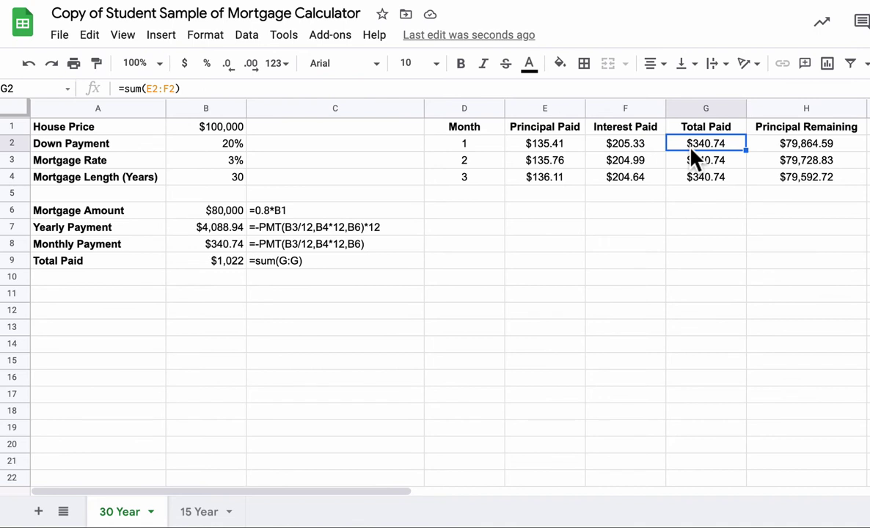
click(624, 148)
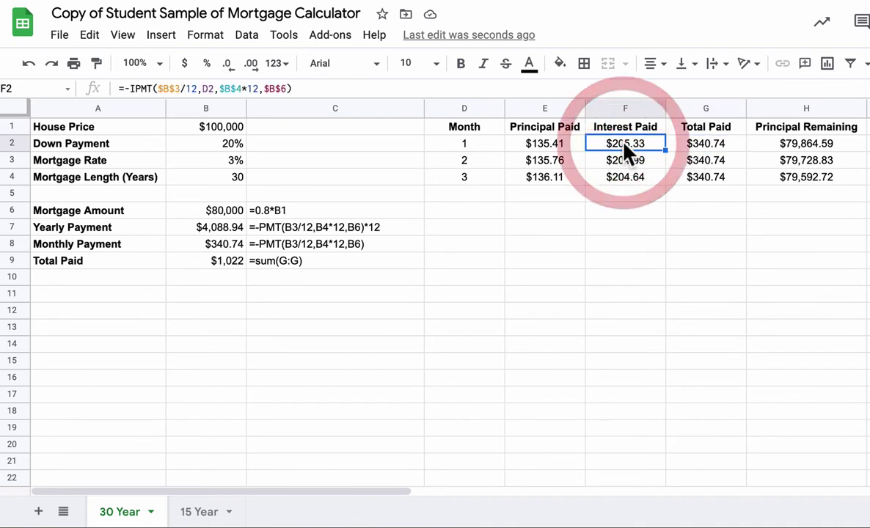
click(557, 154)
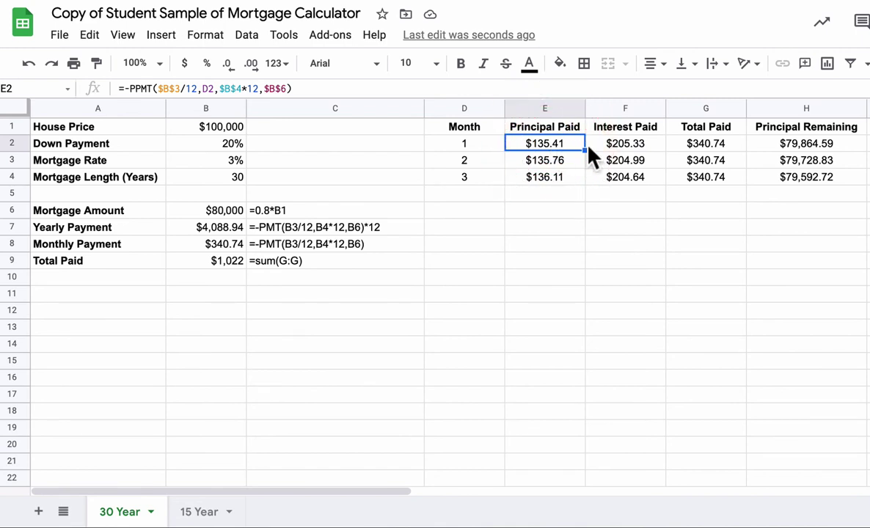
click(774, 149)
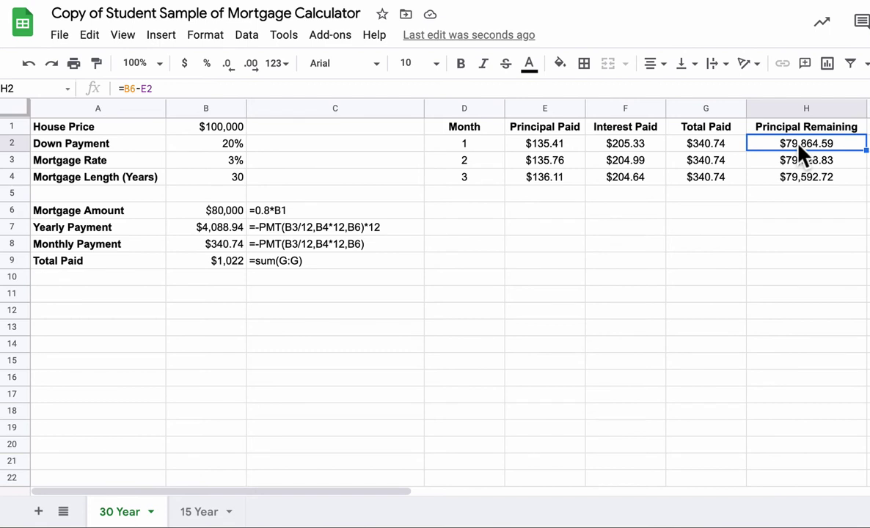
click(720, 149)
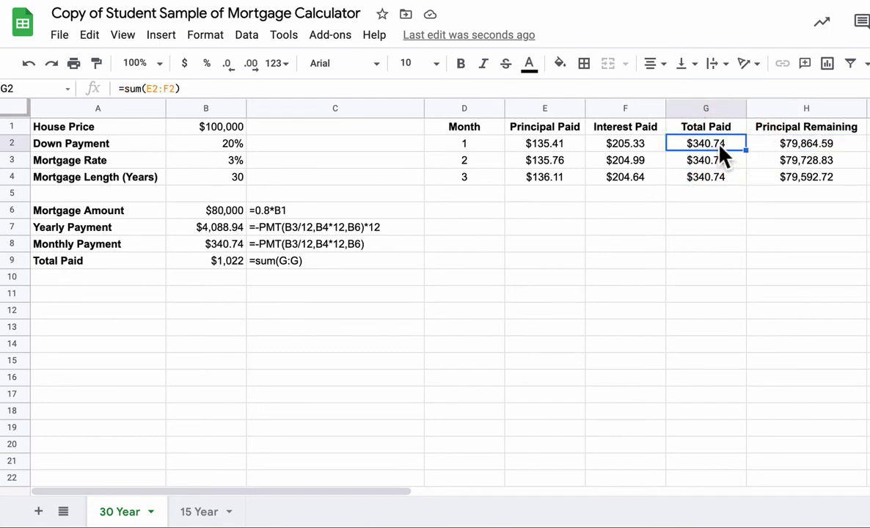
click(629, 146)
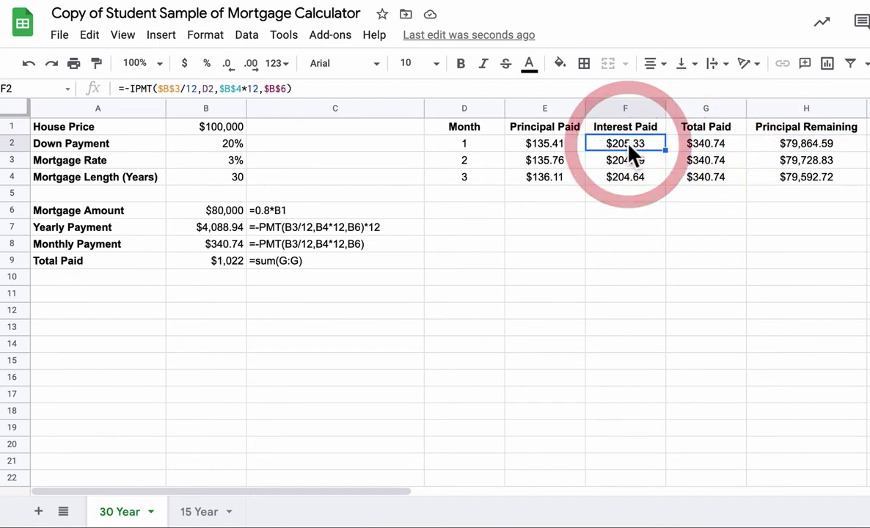
click(571, 144)
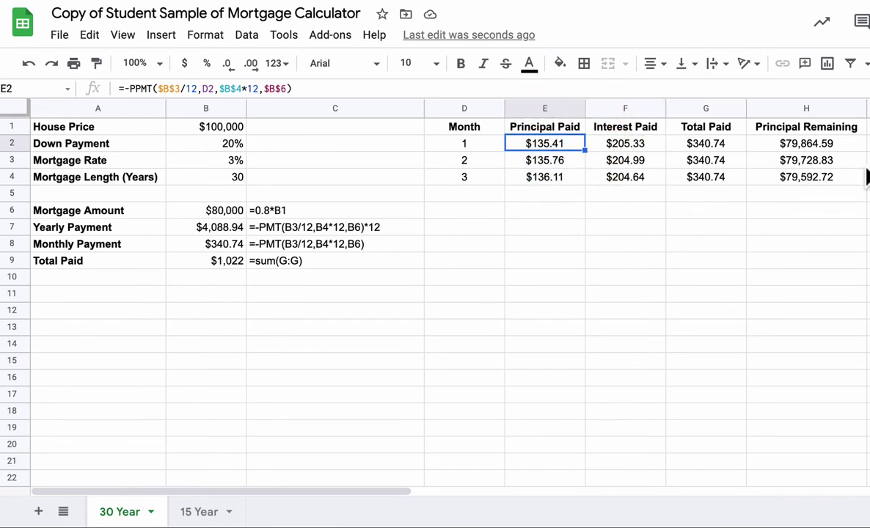
click(831, 161)
click(835, 179)
click(536, 160)
click(536, 178)
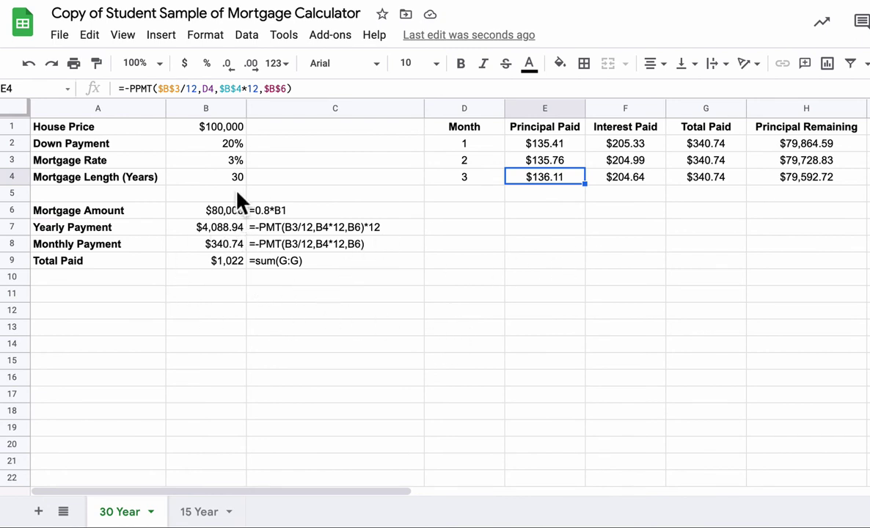
Fill the month 2 and 3 schedule rows (D3:H4) down through month 231 in row 232.
click(208, 177)
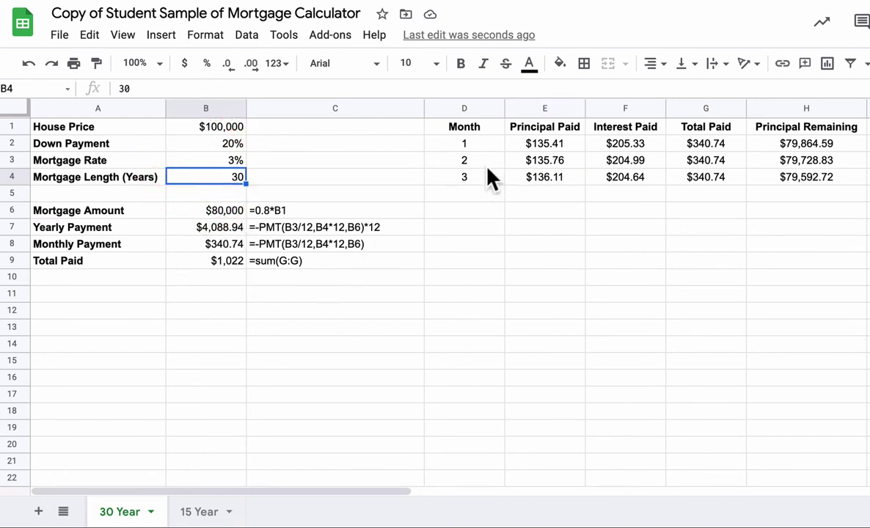
drag(487, 166, 834, 183)
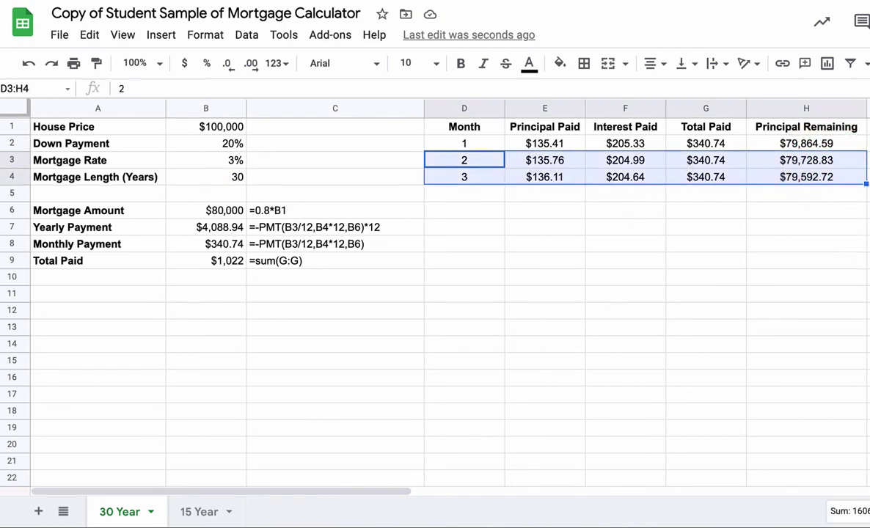
drag(866, 184, 856, 401)
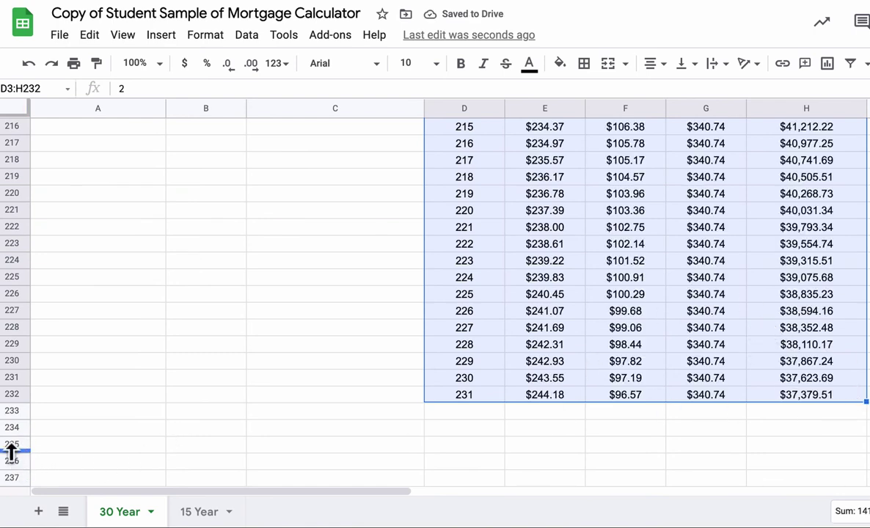
Locate row 361 for the schedule's end, and check the Total Paid formula in B9 and Mortgage Amount in B6 against the filled rows.
scroll(11, 451, down, 12)
scroll(16, 447, down, 15)
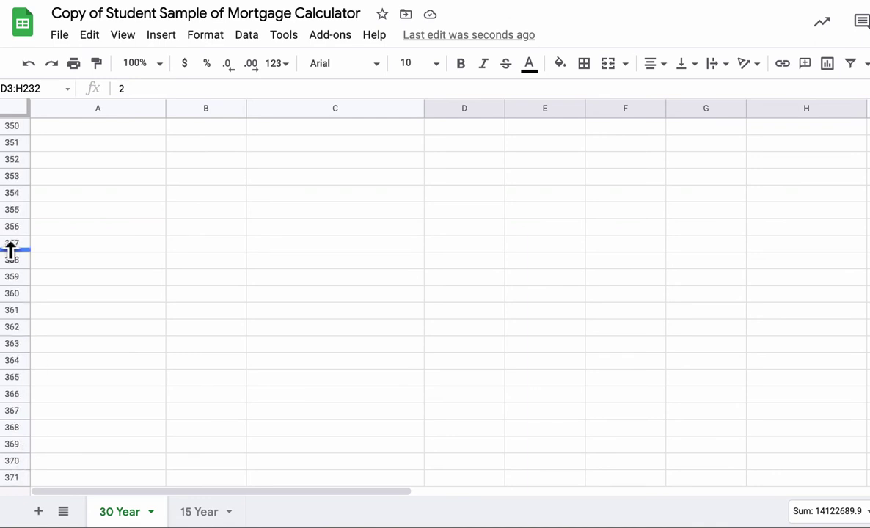
click(9, 310)
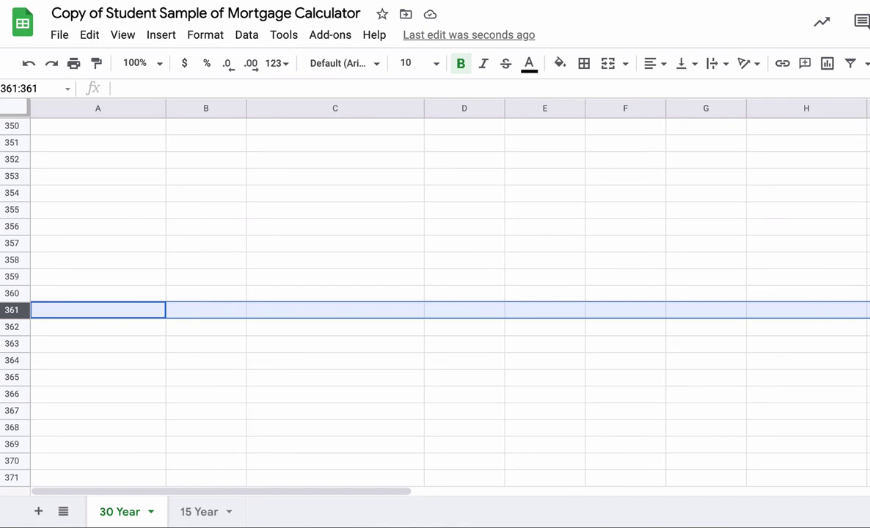
scroll(440, 300, up, 20)
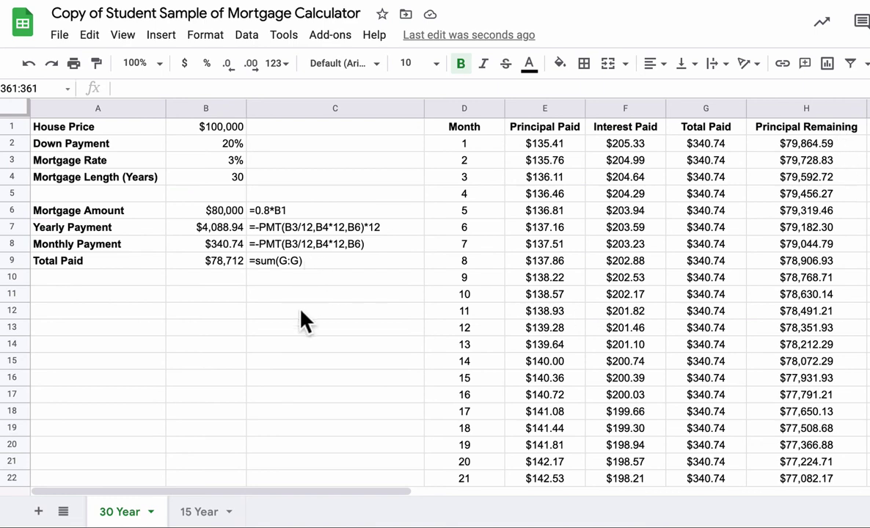
click(217, 266)
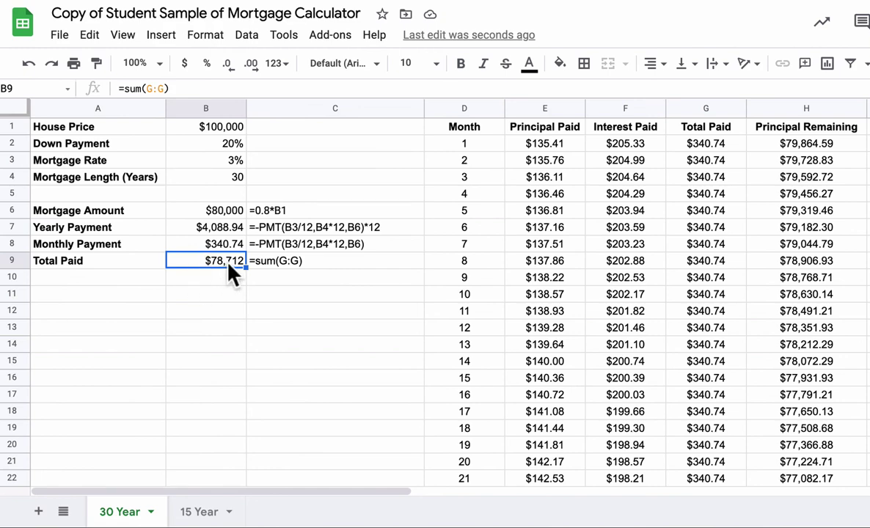
scroll(843, 218, down, 20)
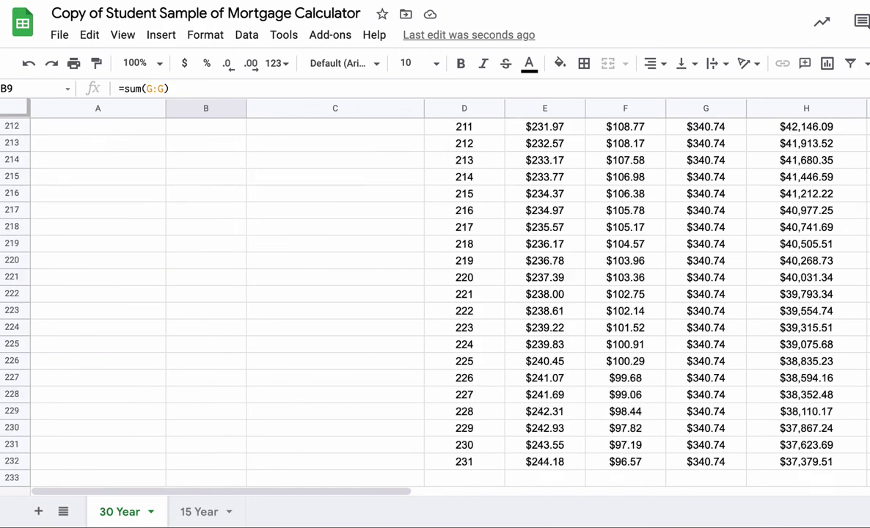
scroll(844, 218, up, 15)
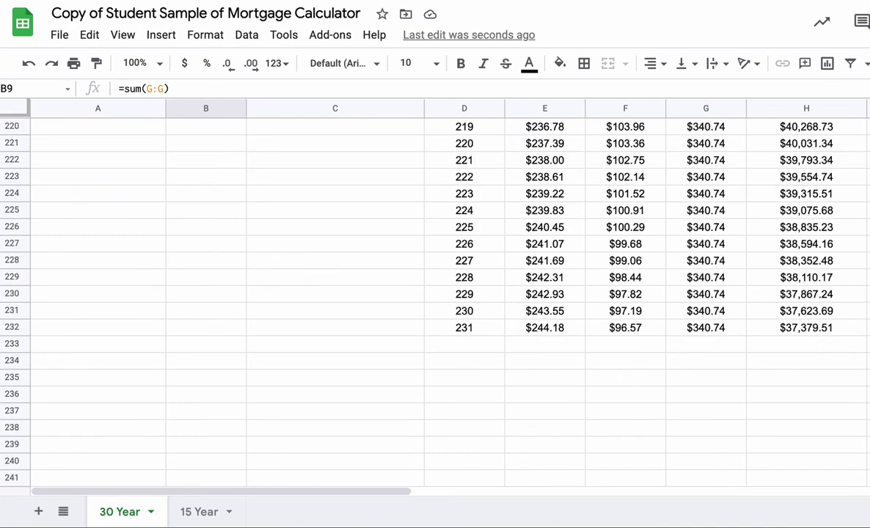
scroll(286, 190, up, 20)
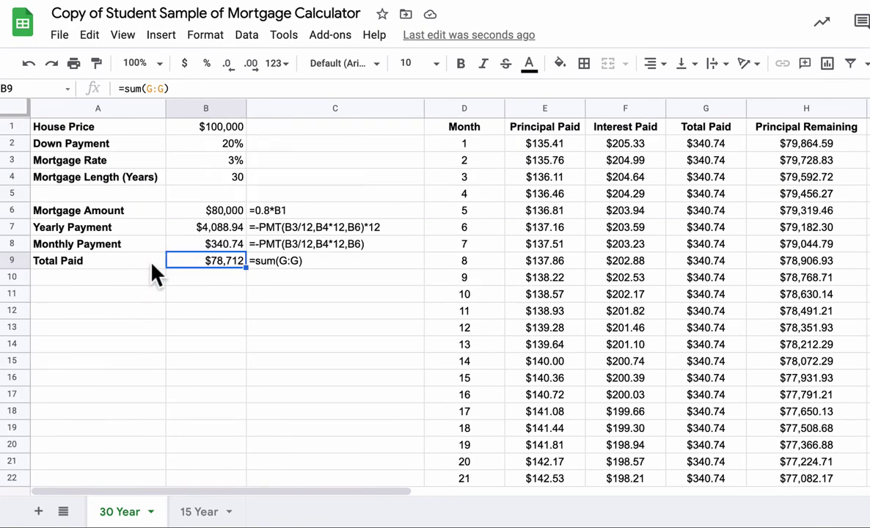
click(216, 209)
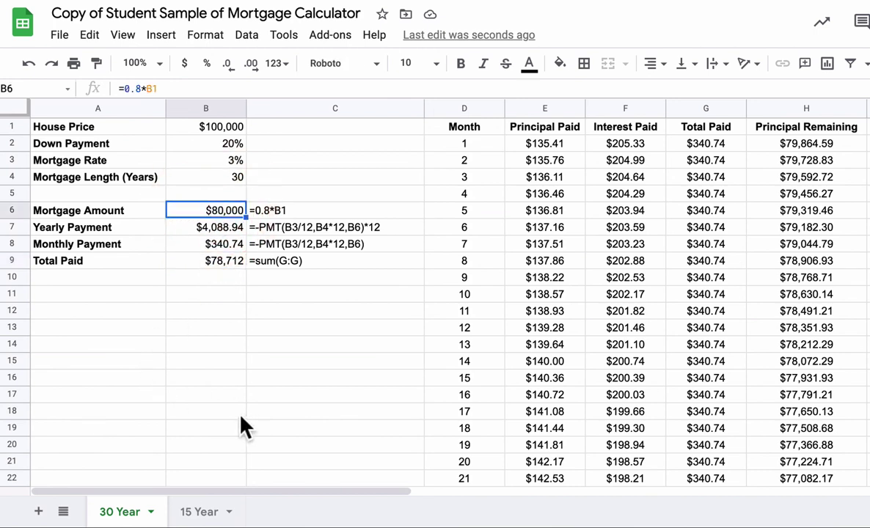
Review the House Price, Down Payment and Mortgage Rate cells on the 15 Year sheet, and return to the Mortgage Rate in B3 on the 30 Year sheet.
click(204, 513)
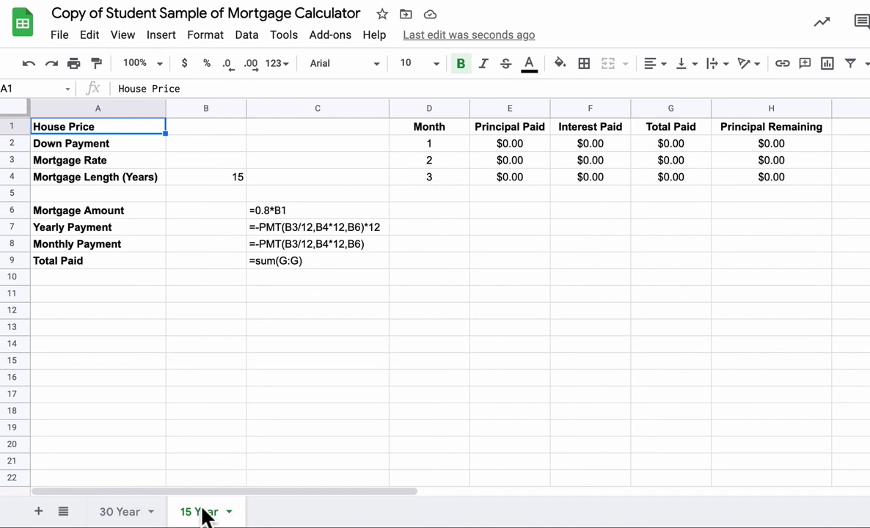
click(203, 127)
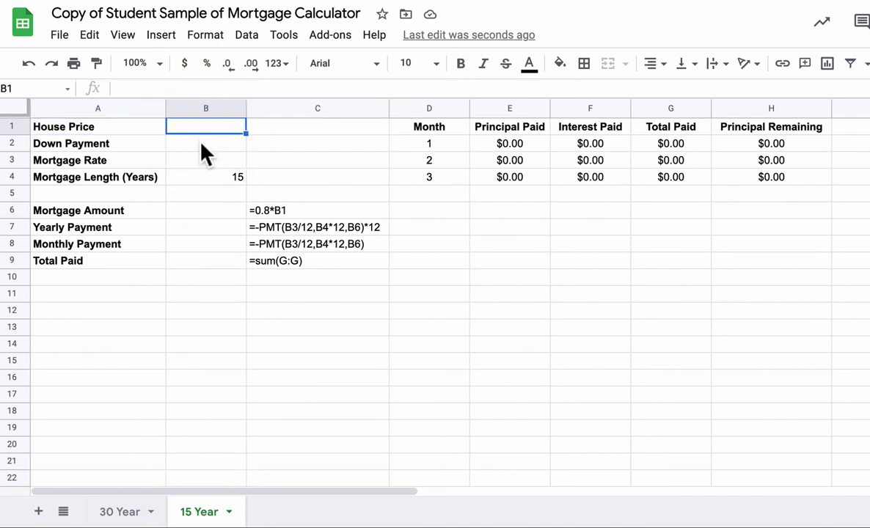
click(203, 145)
click(198, 159)
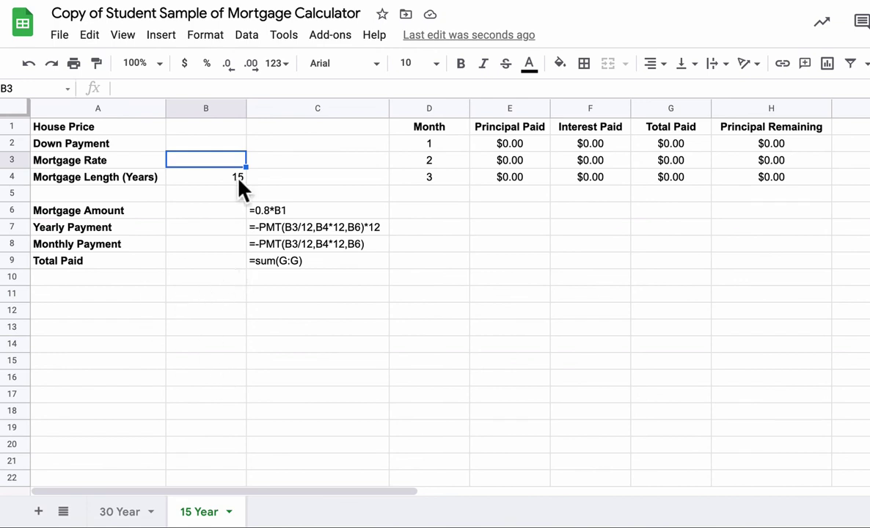
click(132, 512)
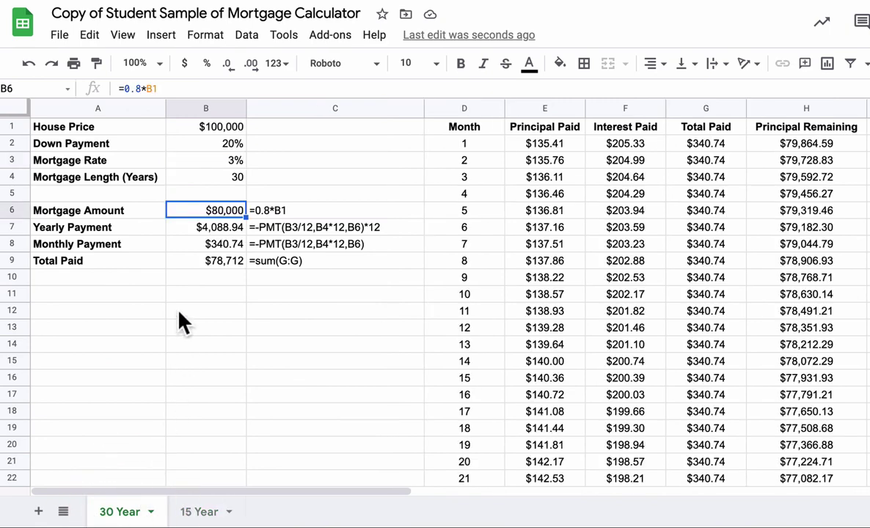
click(207, 160)
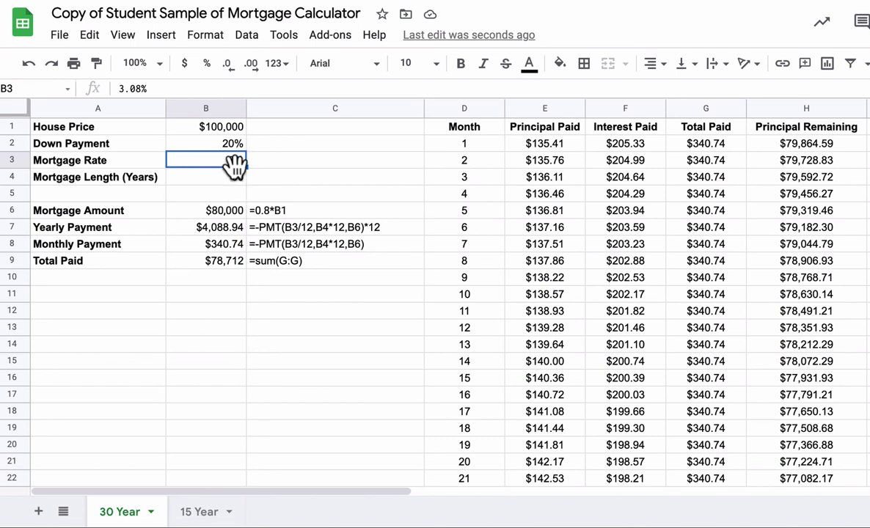